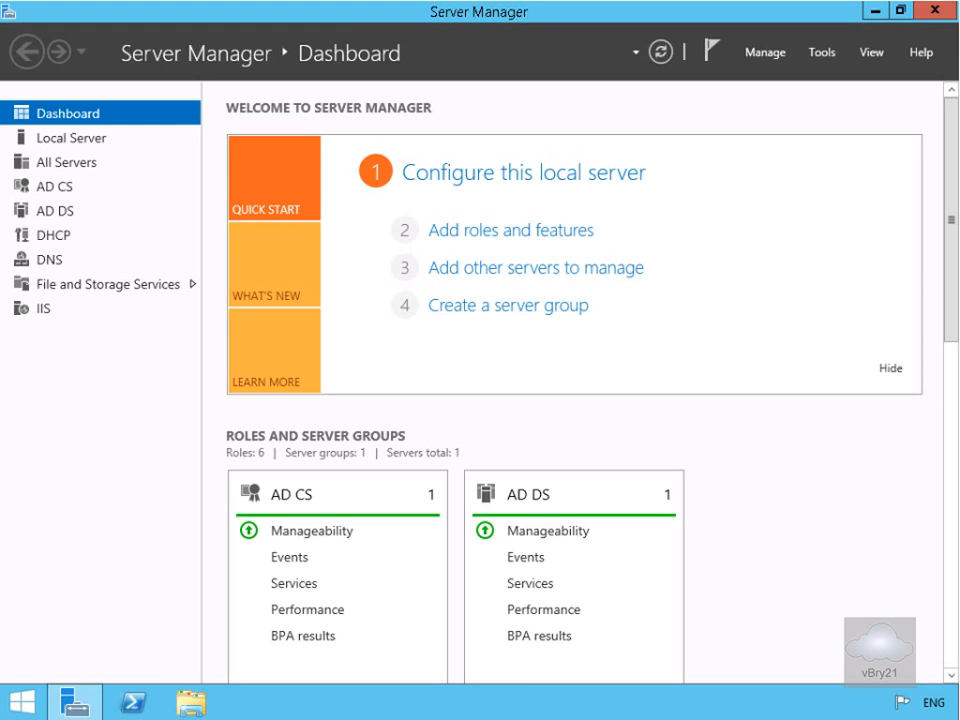
# Launch DNS Manager for LON-DC1 from the Tools menu and maximize its window.
pyautogui.click(824, 55)
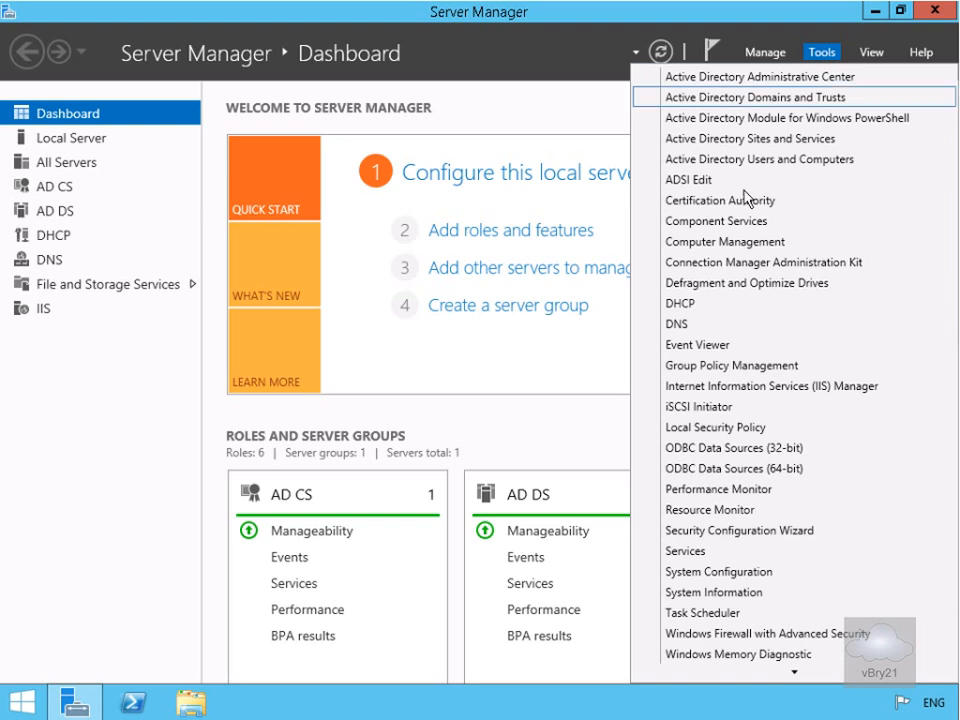
pyautogui.click(690, 326)
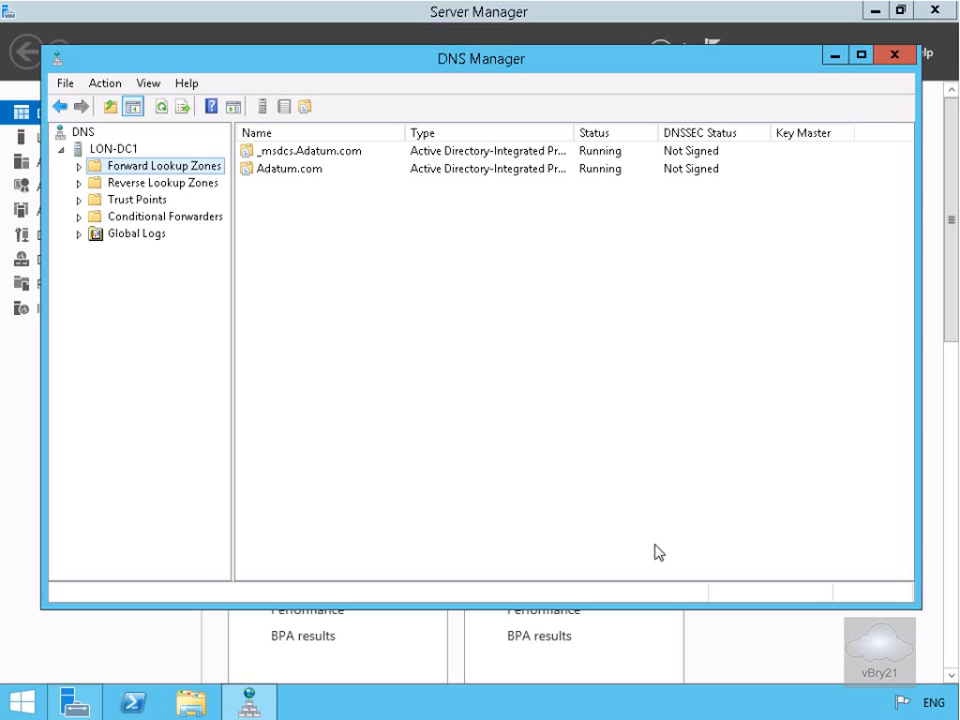
pyautogui.click(866, 55)
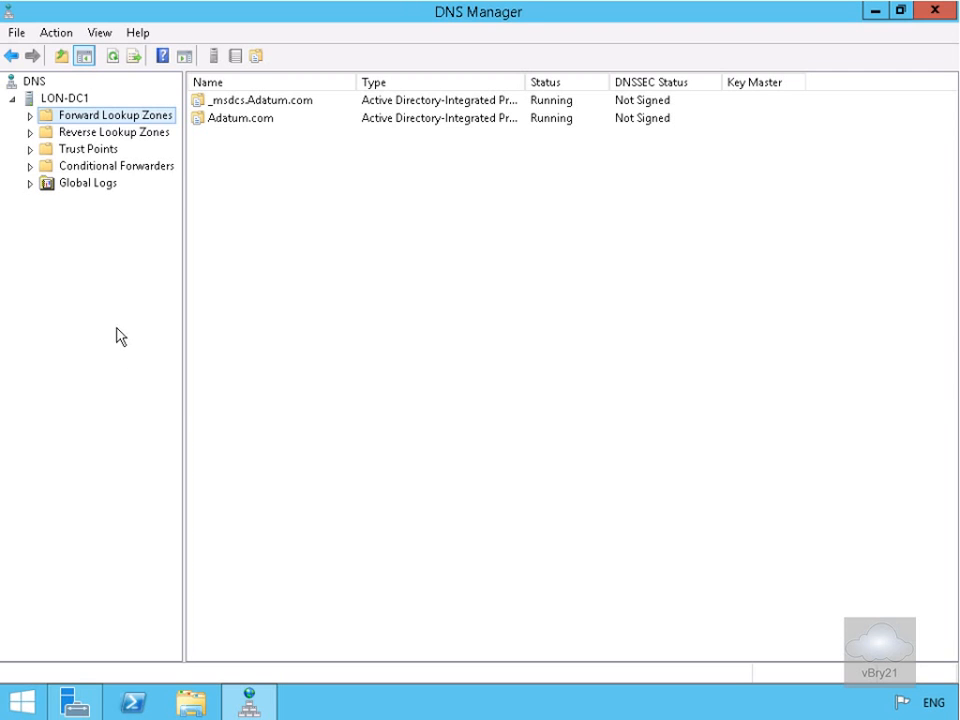
# Add a TreyResearch.net conditional forwarder on LON-DC1 with master server 172.16.10.10.
pyautogui.click(128, 166)
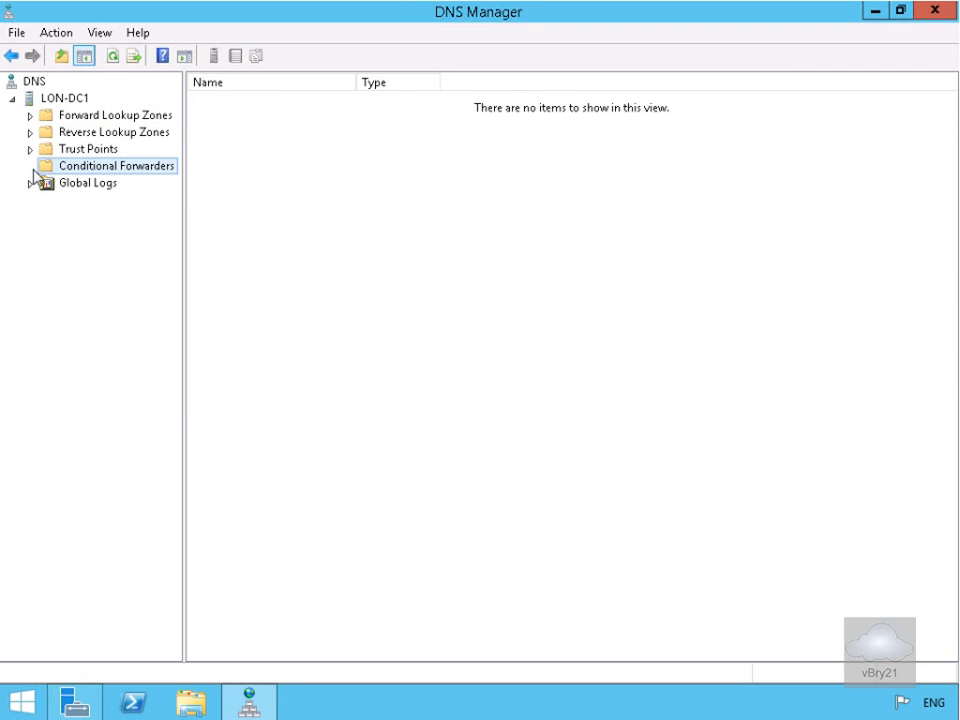
pyautogui.rightClick(97, 172)
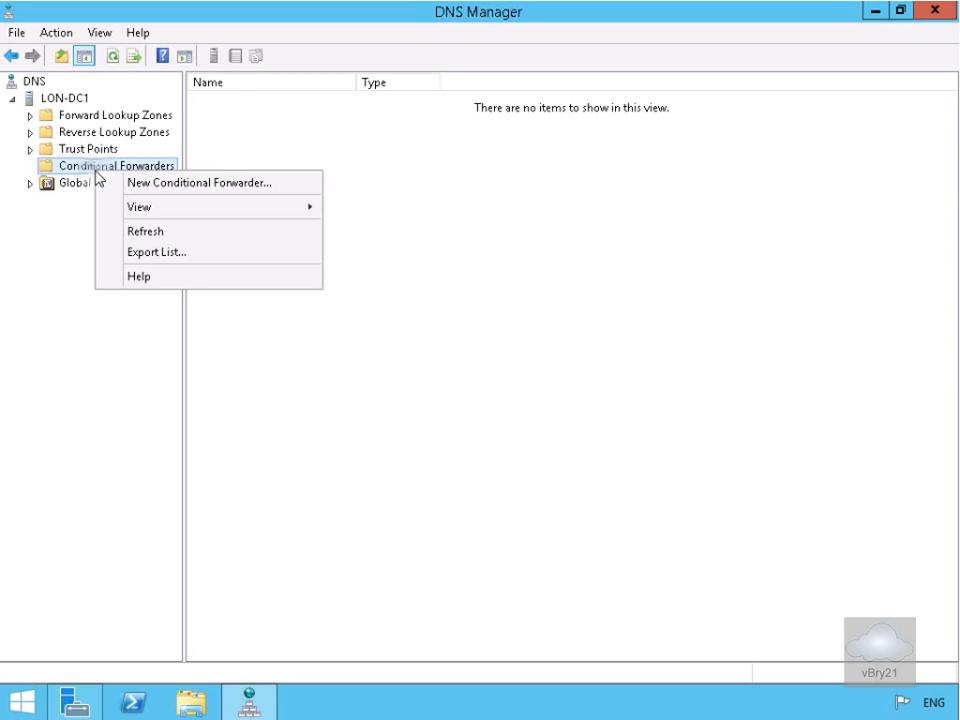
pyautogui.click(141, 183)
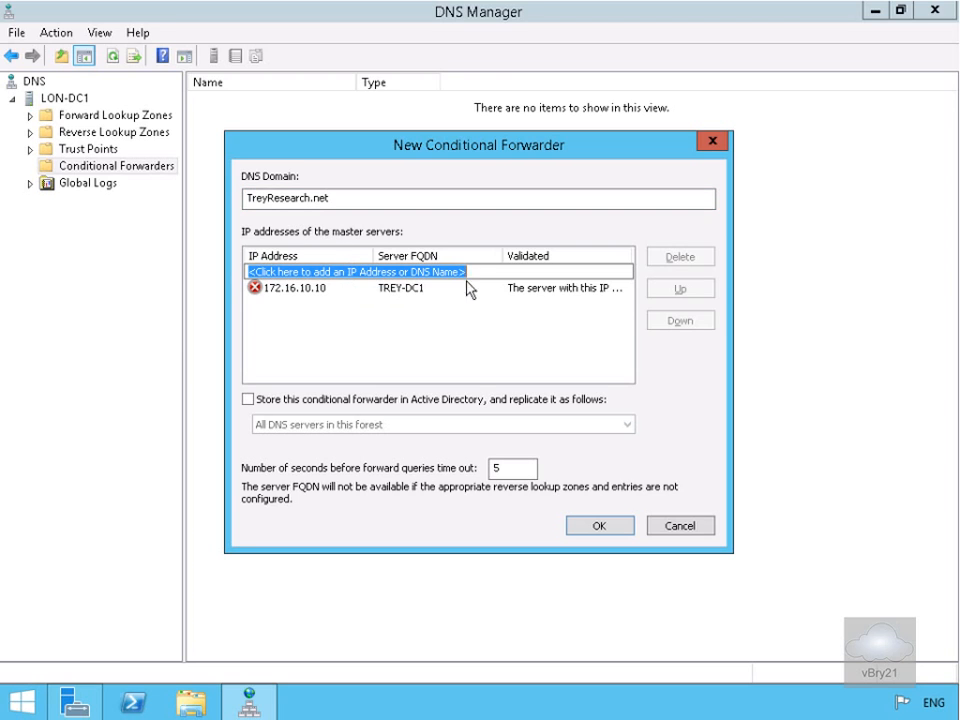
pyautogui.click(527, 293)
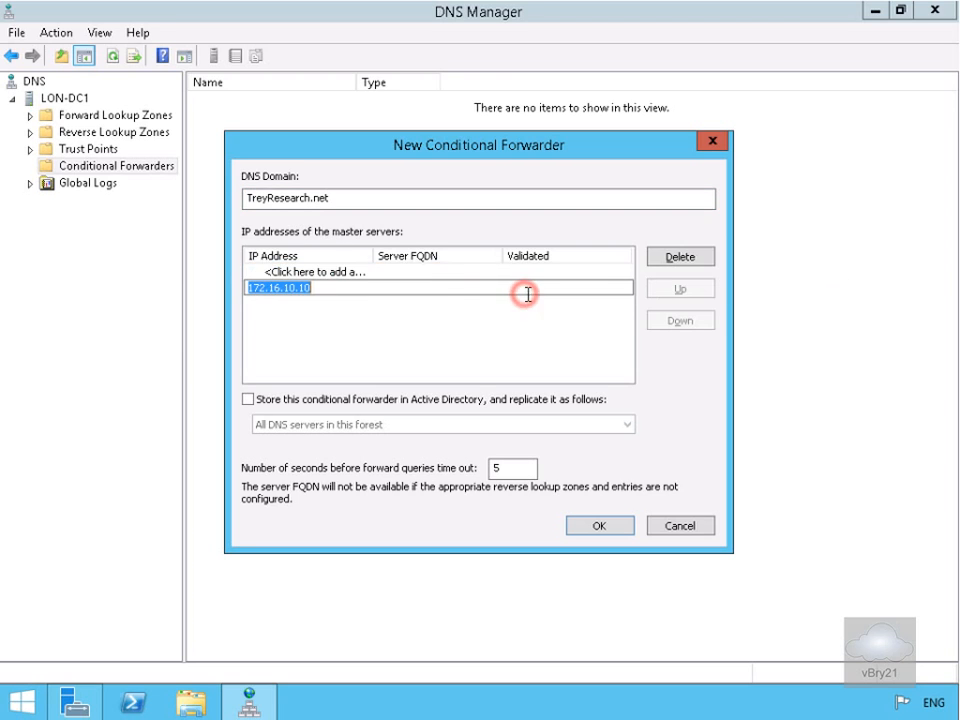
pyautogui.click(397, 316)
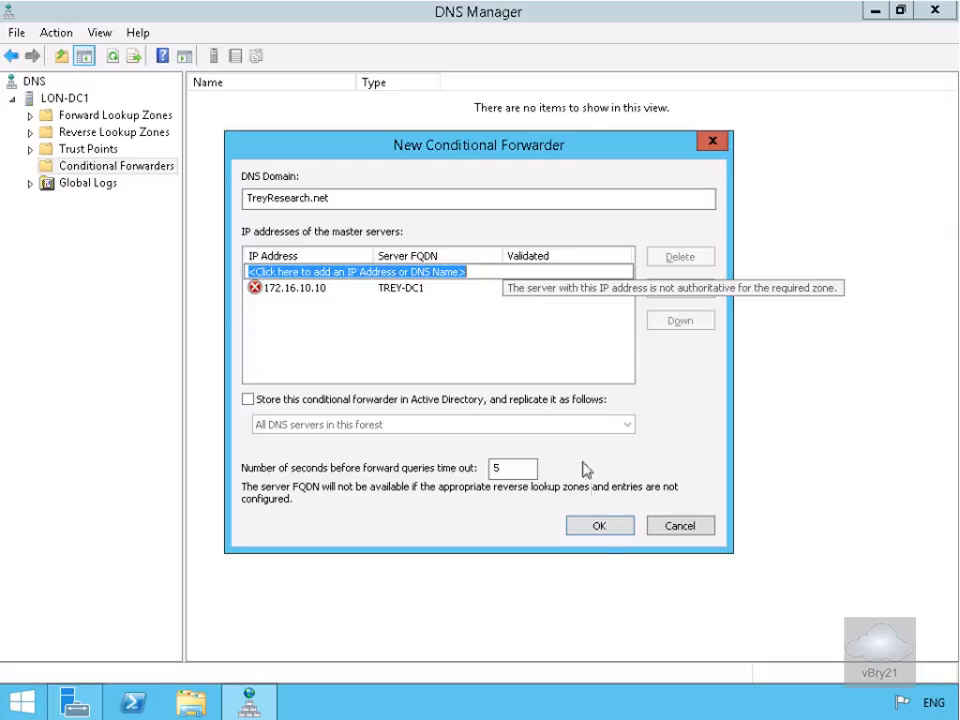
pyautogui.click(607, 533)
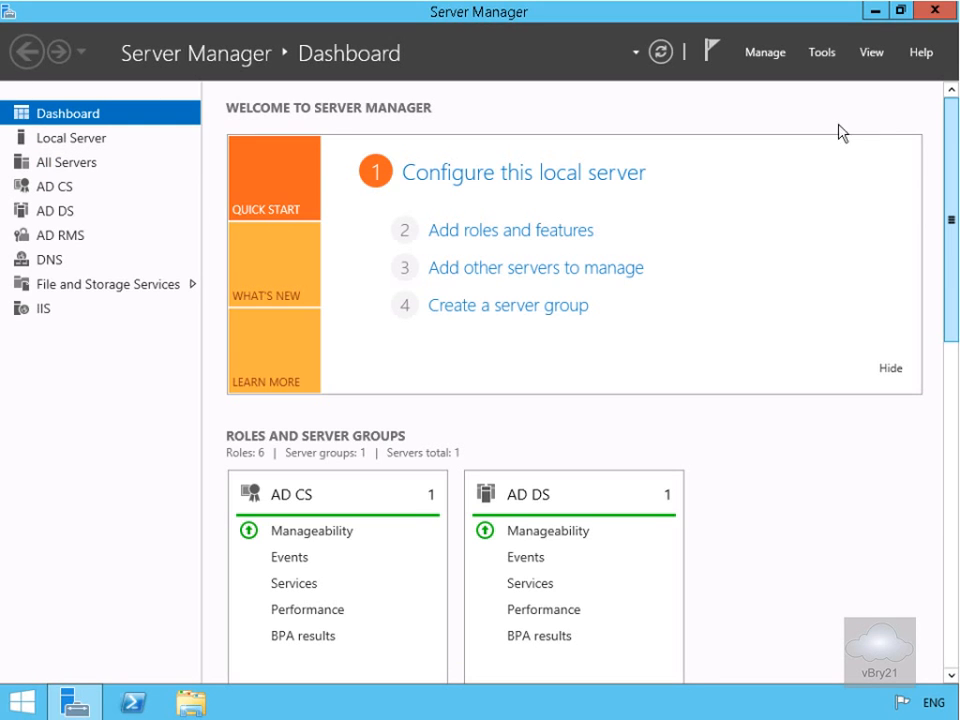
# Reopen DNS Manager maximized, expand TREY-DC1 and select its empty Conditional Forwarders folder.
pyautogui.click(816, 58)
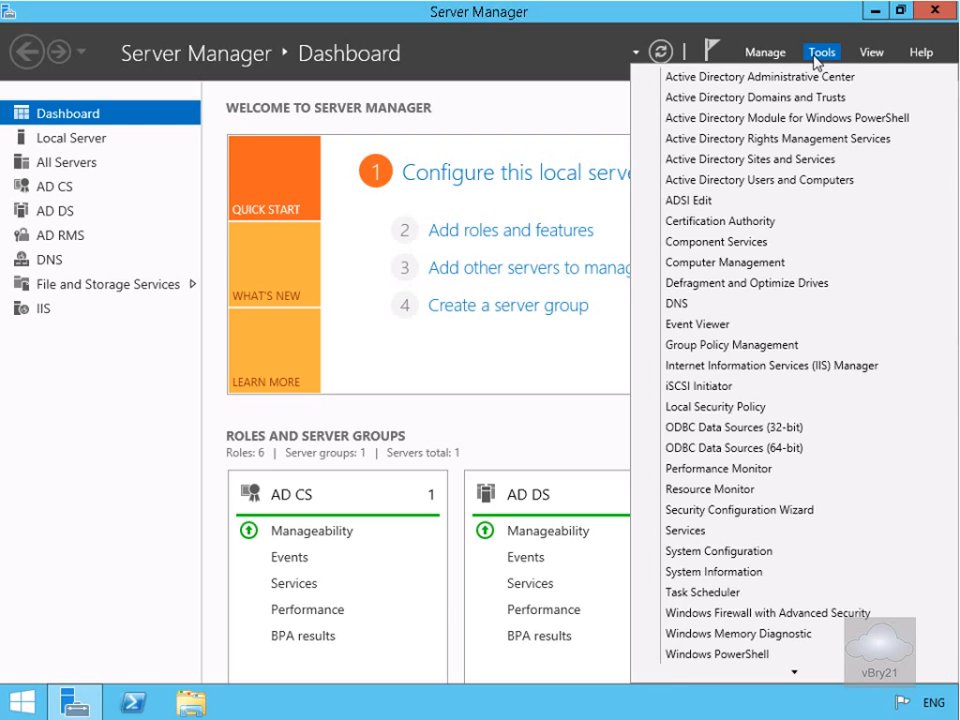
pyautogui.click(694, 304)
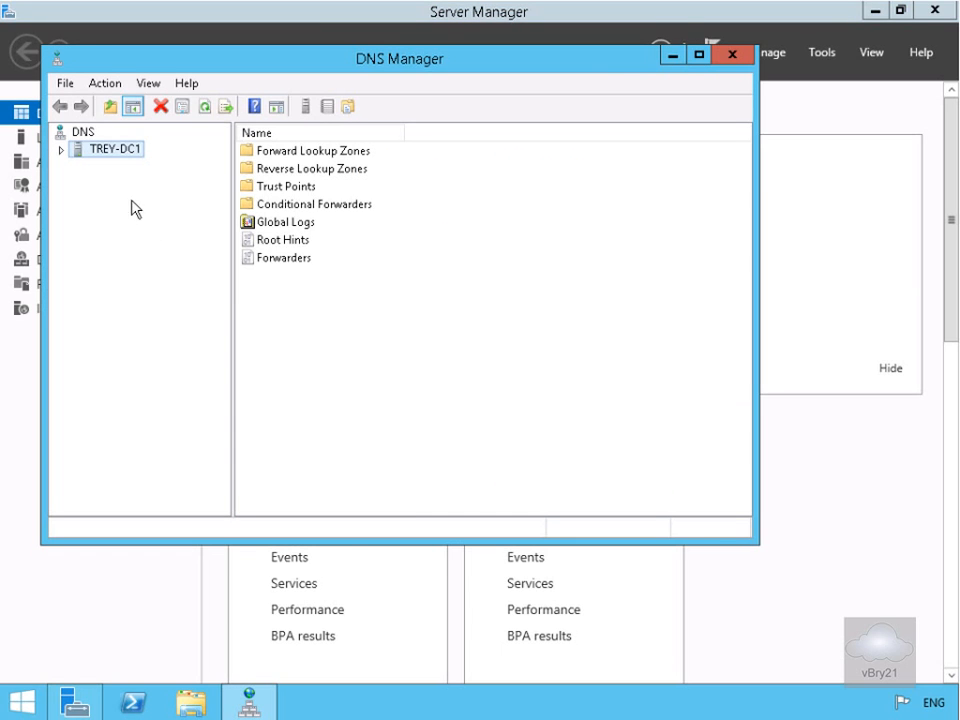
pyautogui.click(699, 56)
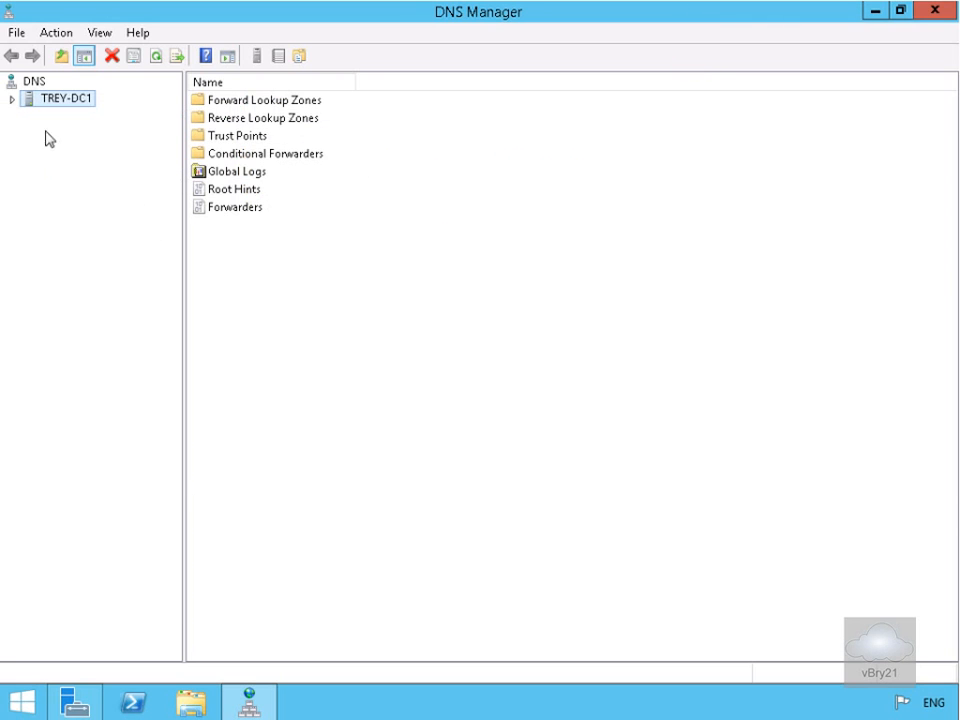
pyautogui.click(12, 99)
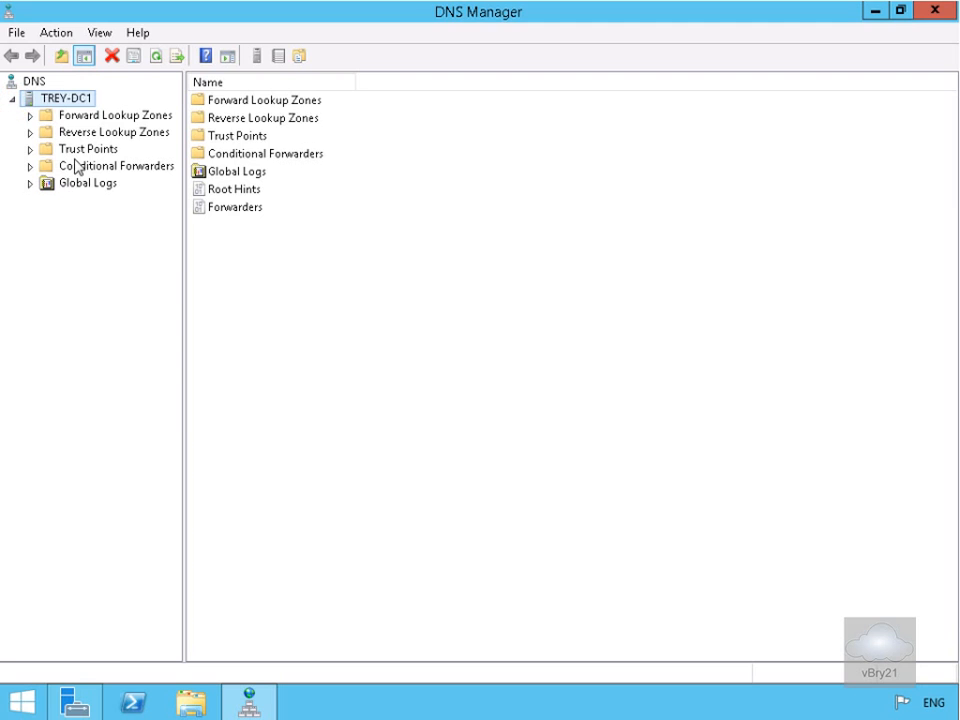
pyautogui.click(81, 169)
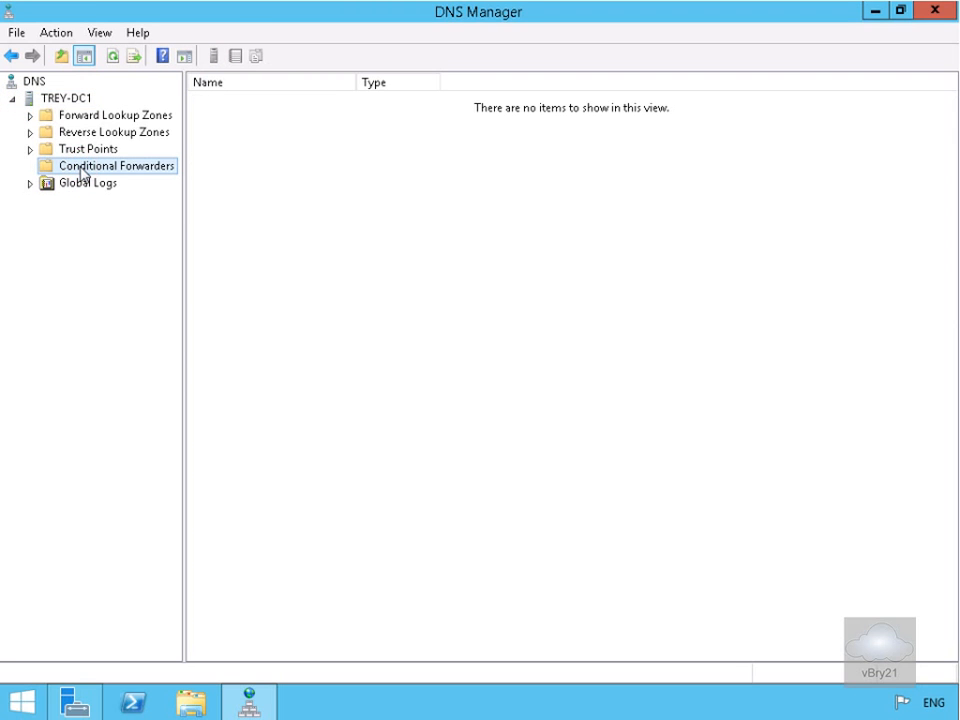
# Create an Adatum.com conditional forwarder on TREY-DC1 pointing to 172.16.0.10.
pyautogui.rightClick(81, 170)
pyautogui.click(123, 183)
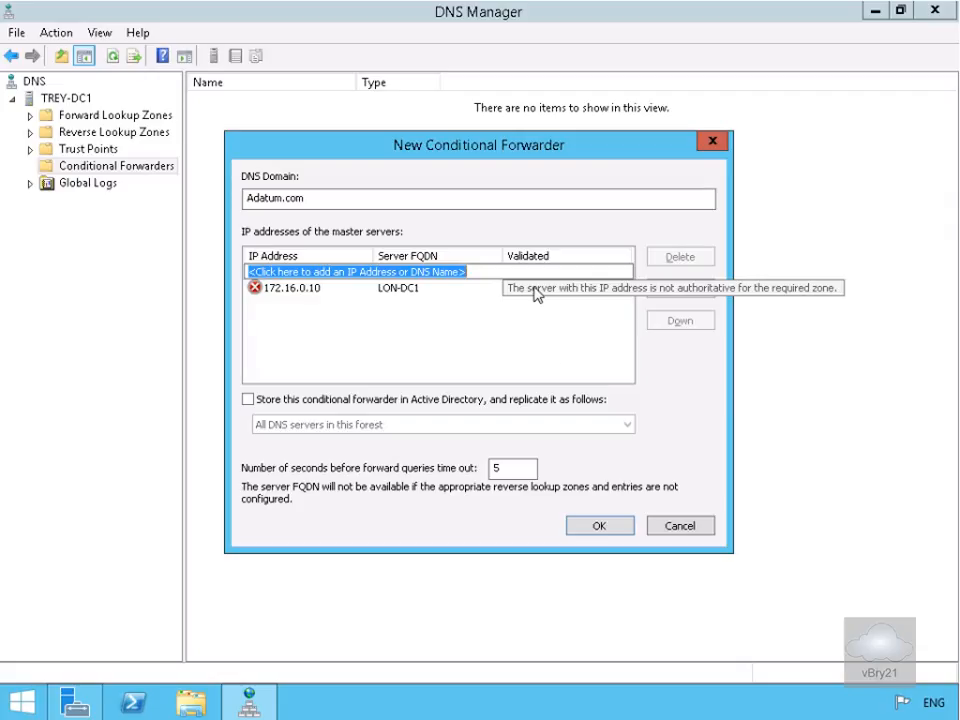
pyautogui.click(610, 527)
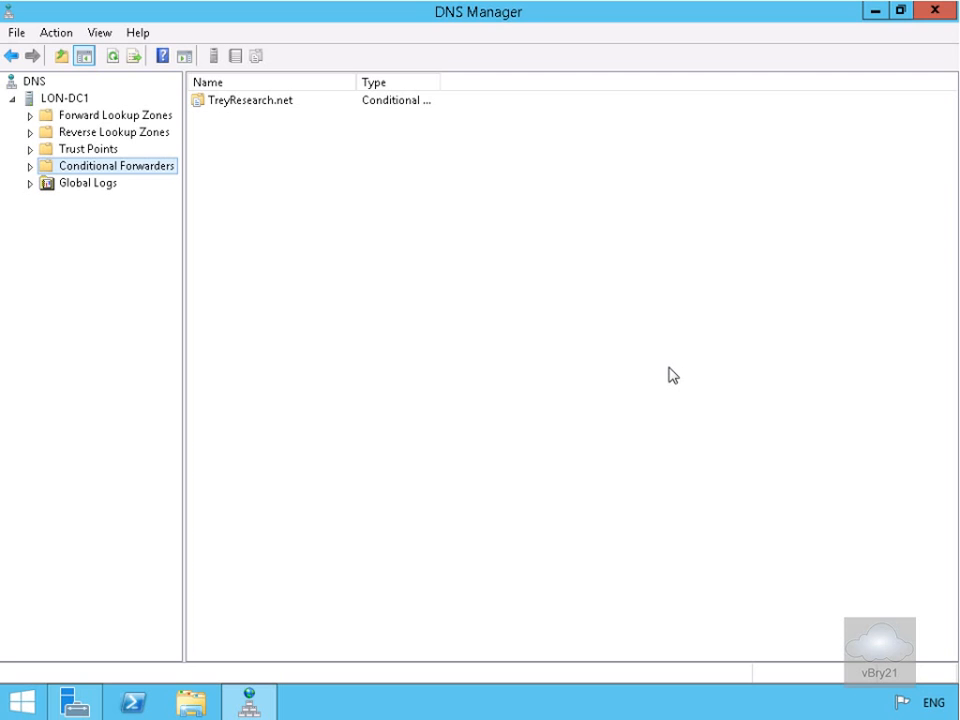
# Minimize DNS Manager, open Active Directory Domains and Trusts maximized, and bring up Adatum.com's actions.
pyautogui.click(875, 12)
pyautogui.click(836, 57)
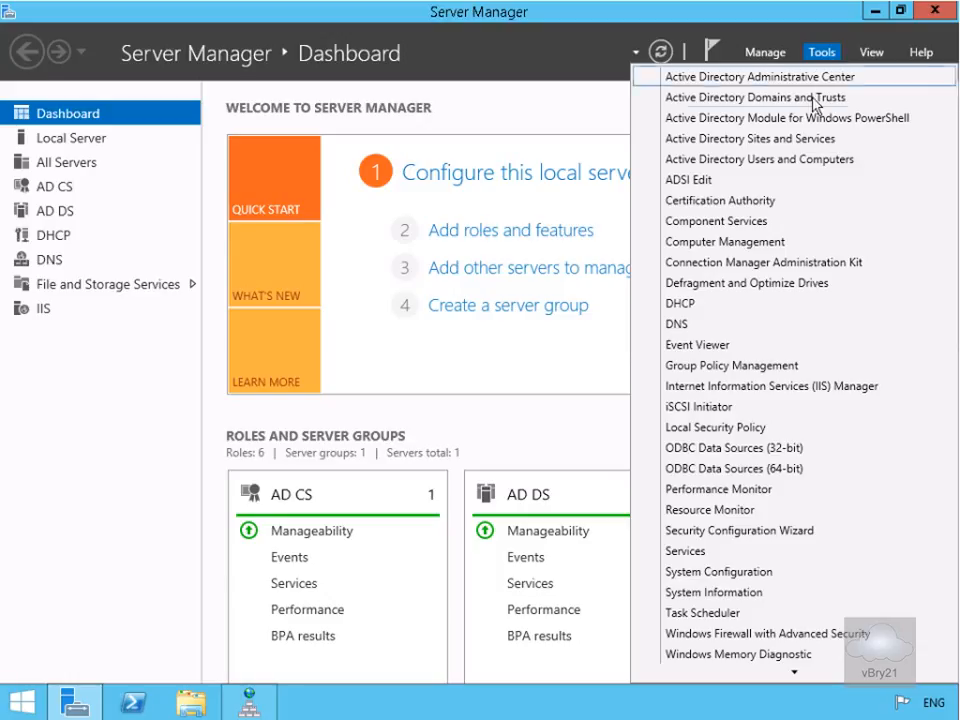
pyautogui.click(808, 97)
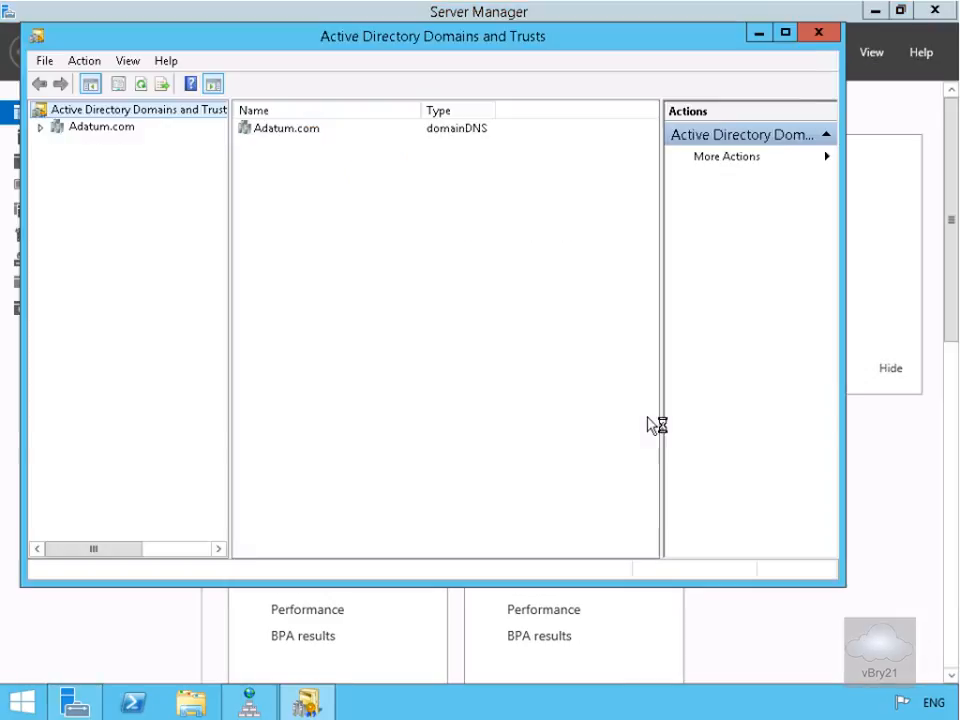
pyautogui.click(786, 36)
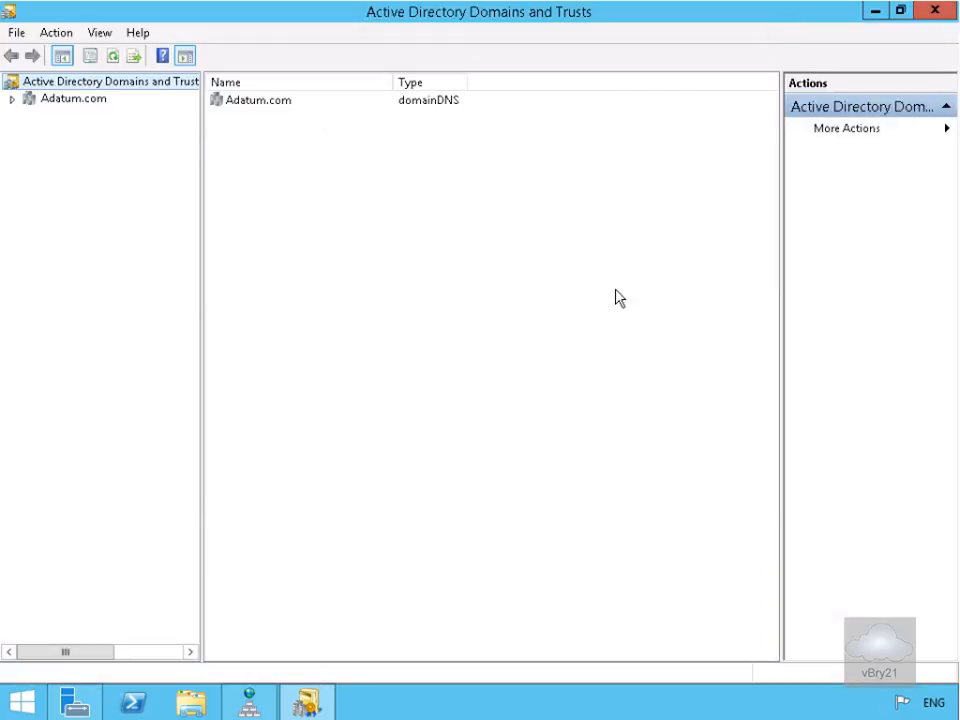
pyautogui.rightClick(88, 103)
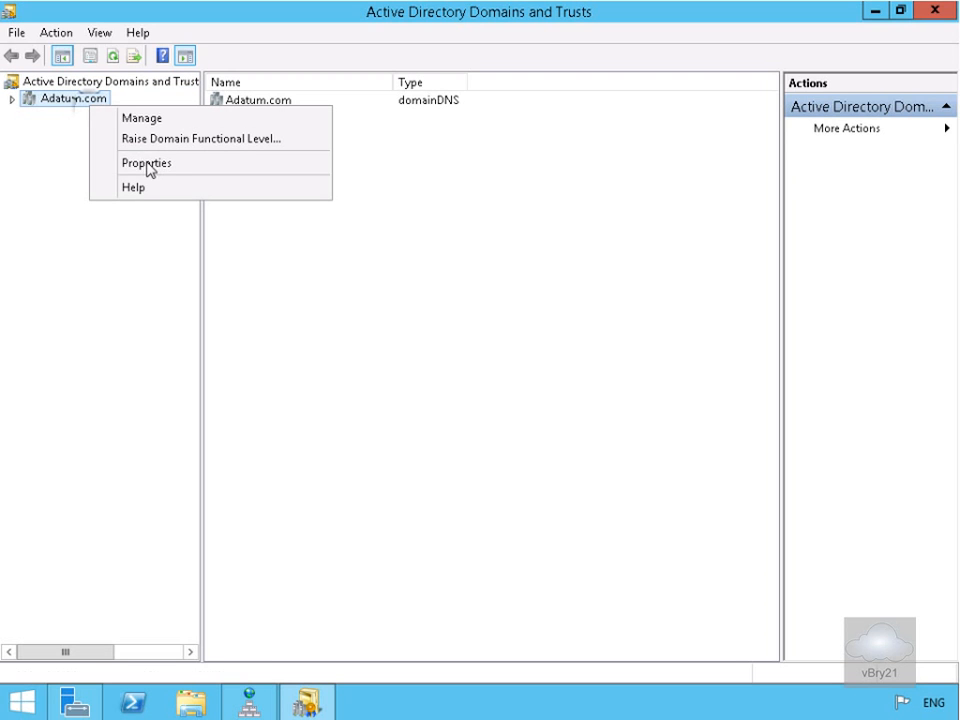
# Open Adatum.com's Properties on the Trusts tab and launch the New Trust Wizard.
pyautogui.click(147, 166)
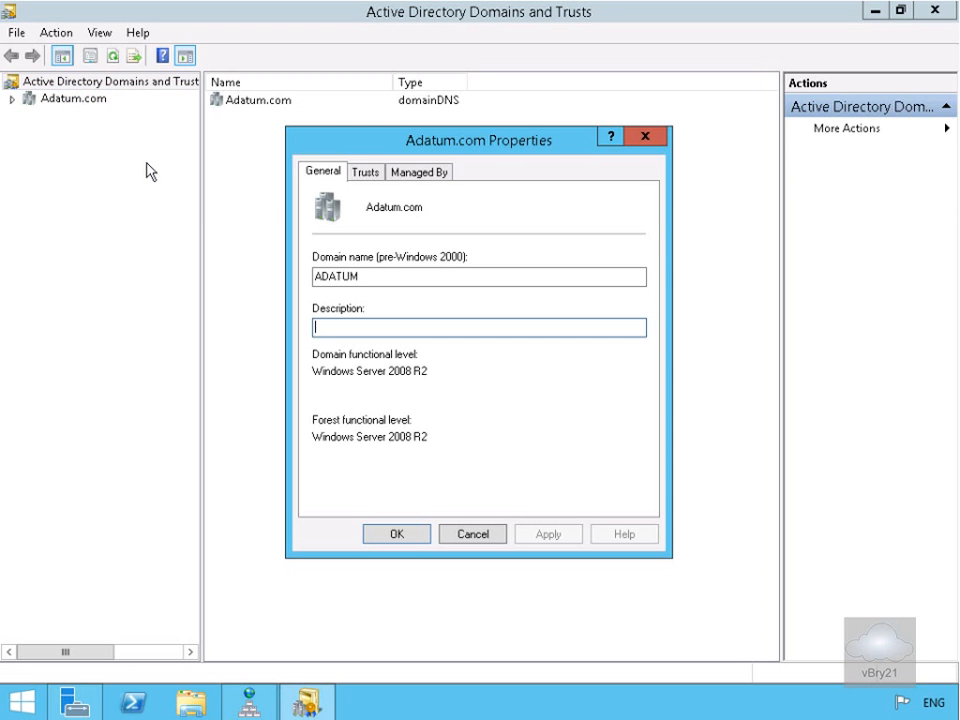
pyautogui.click(356, 179)
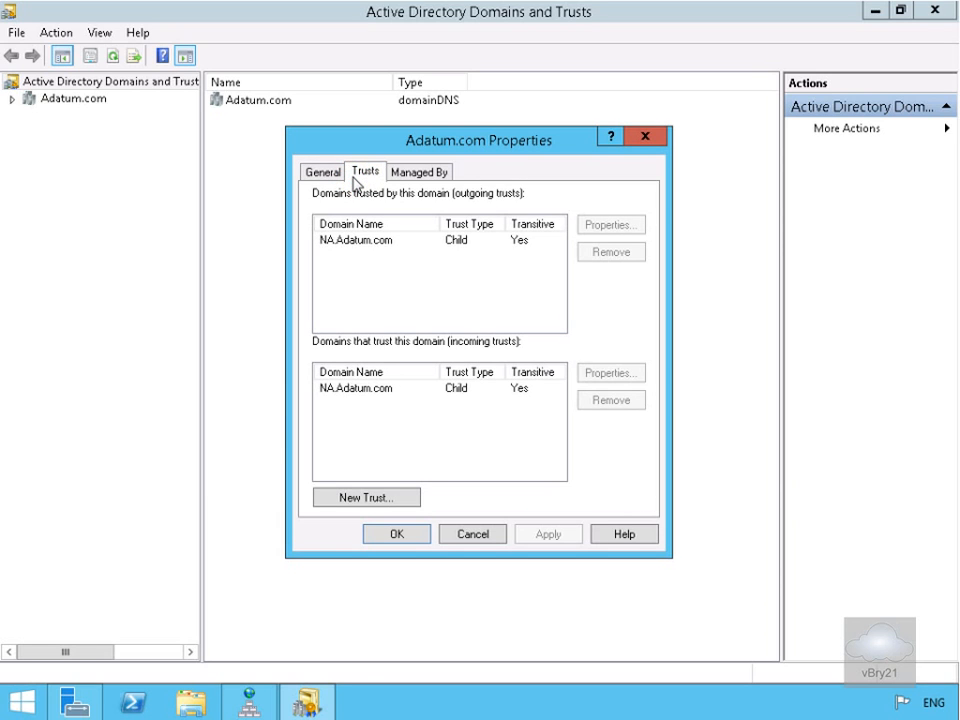
pyautogui.click(387, 503)
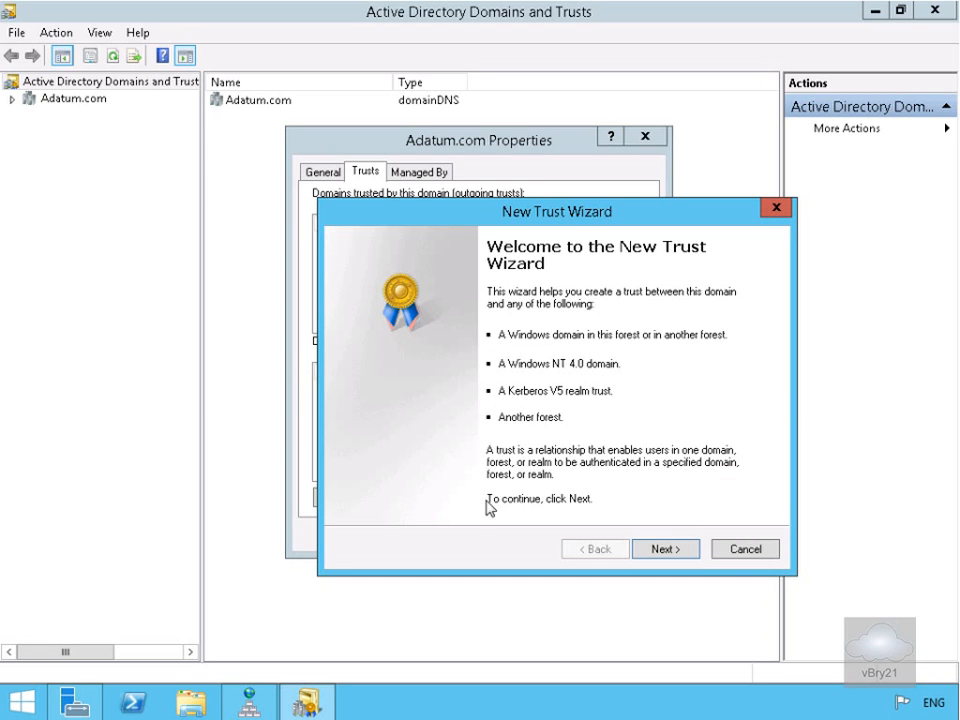
# Define a two-way forest trust with treyresearch.net, created in both domains.
pyautogui.click(664, 549)
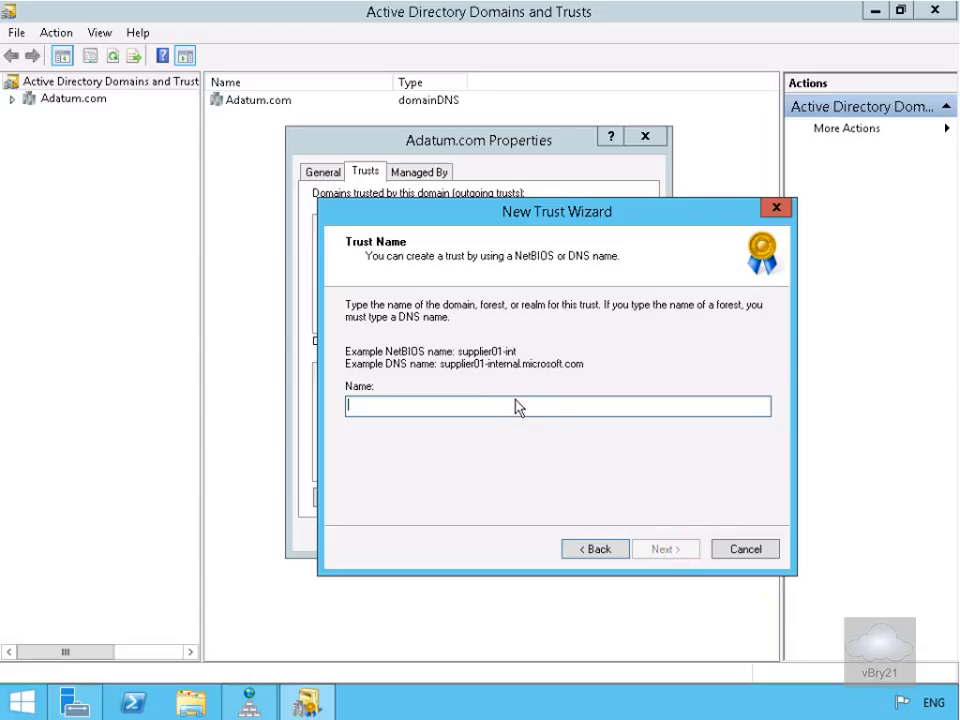
pyautogui.write('treyresearch.net')
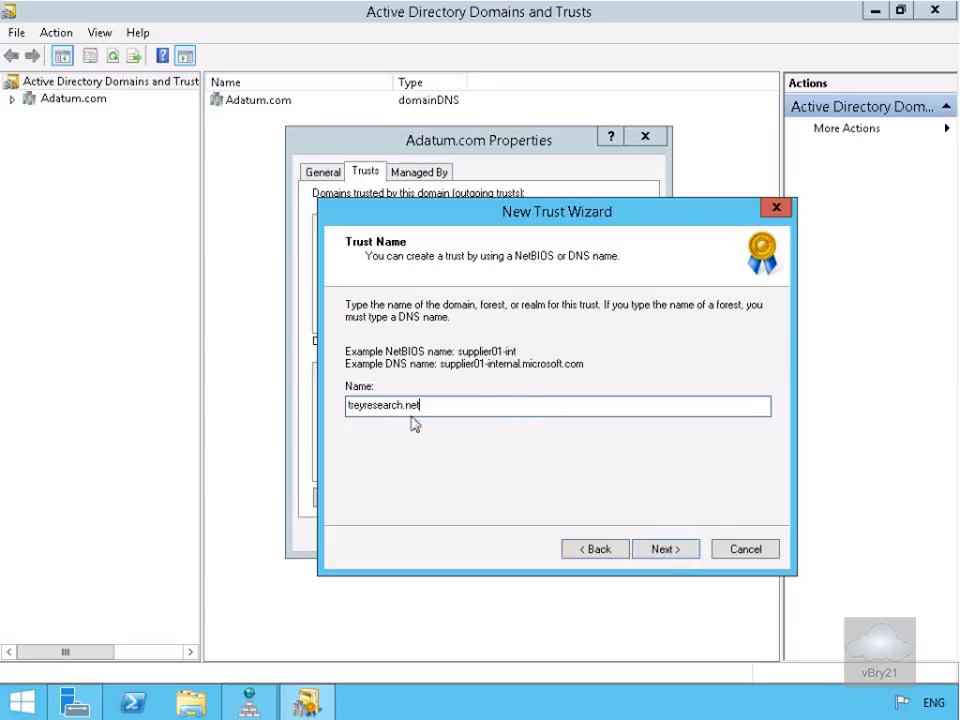
pyautogui.click(648, 558)
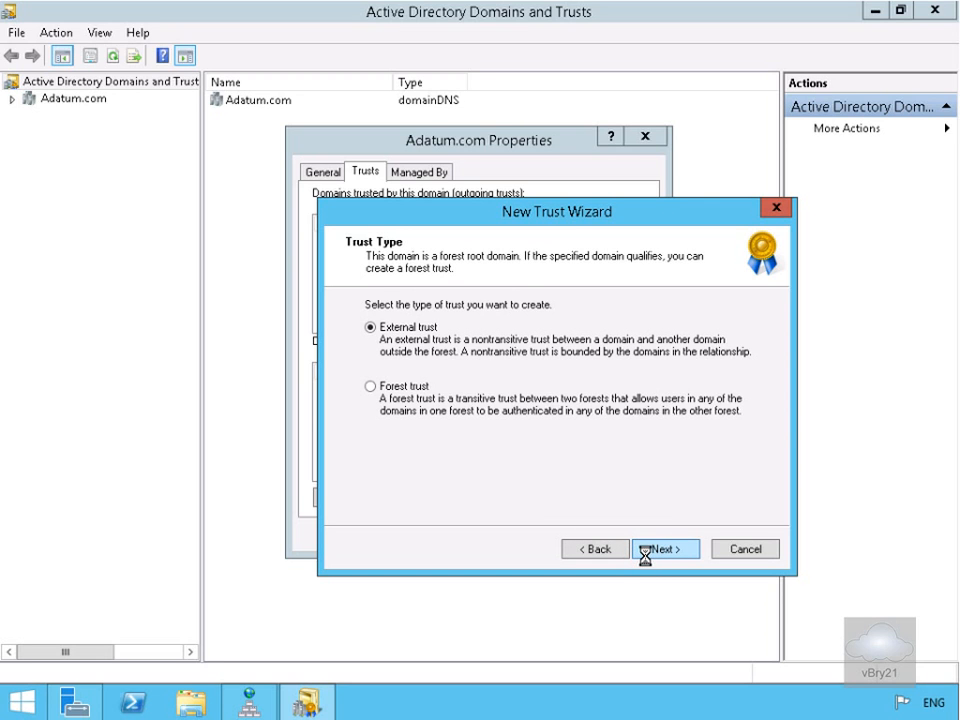
pyautogui.click(401, 388)
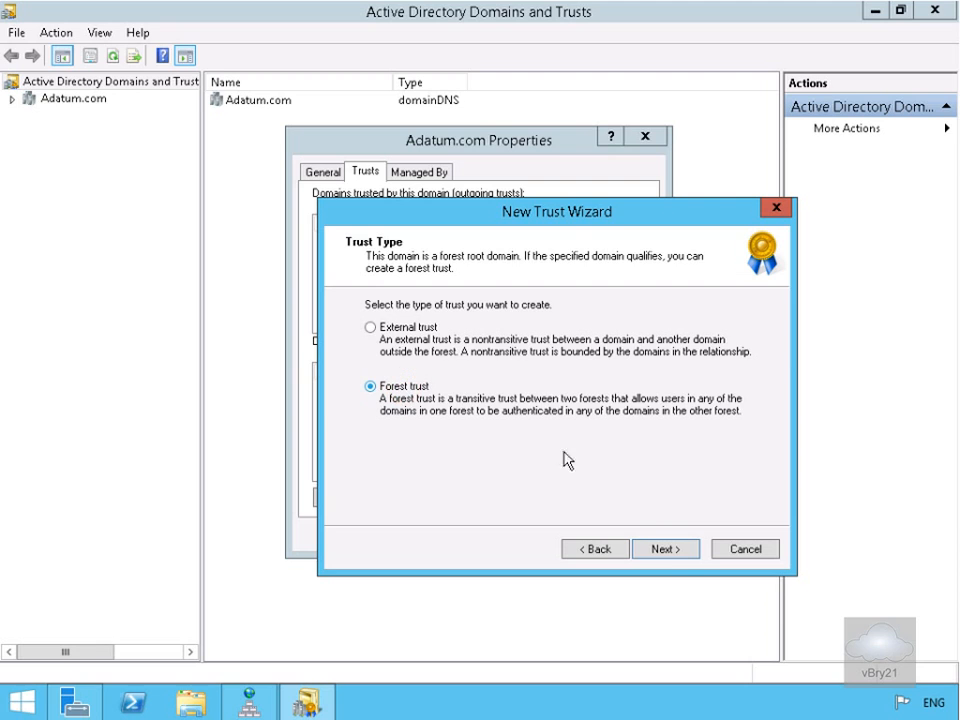
pyautogui.click(660, 548)
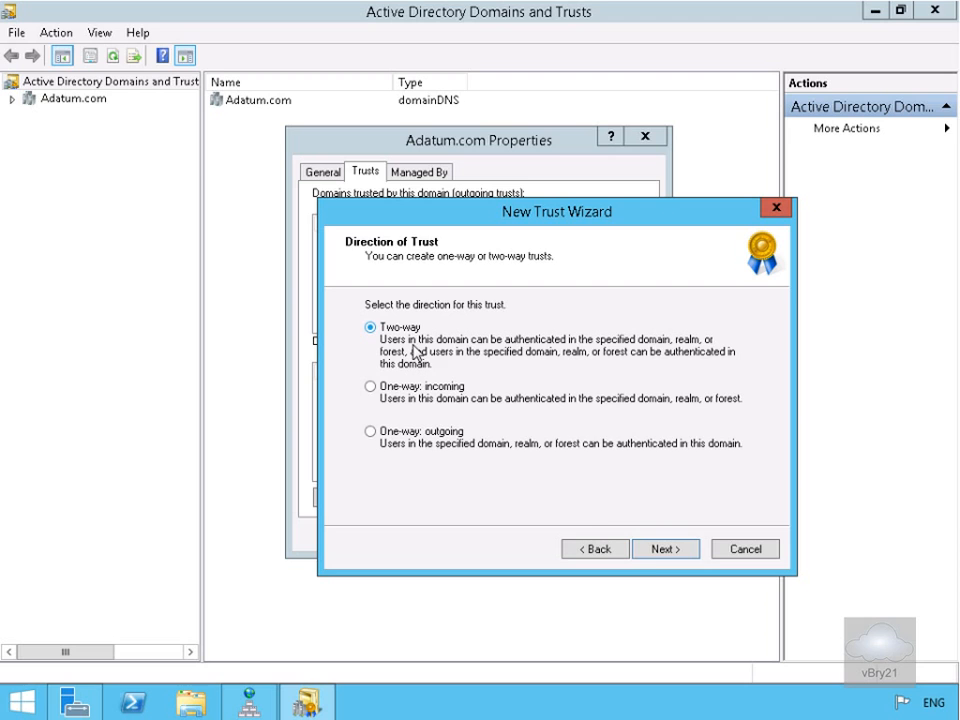
pyautogui.click(655, 553)
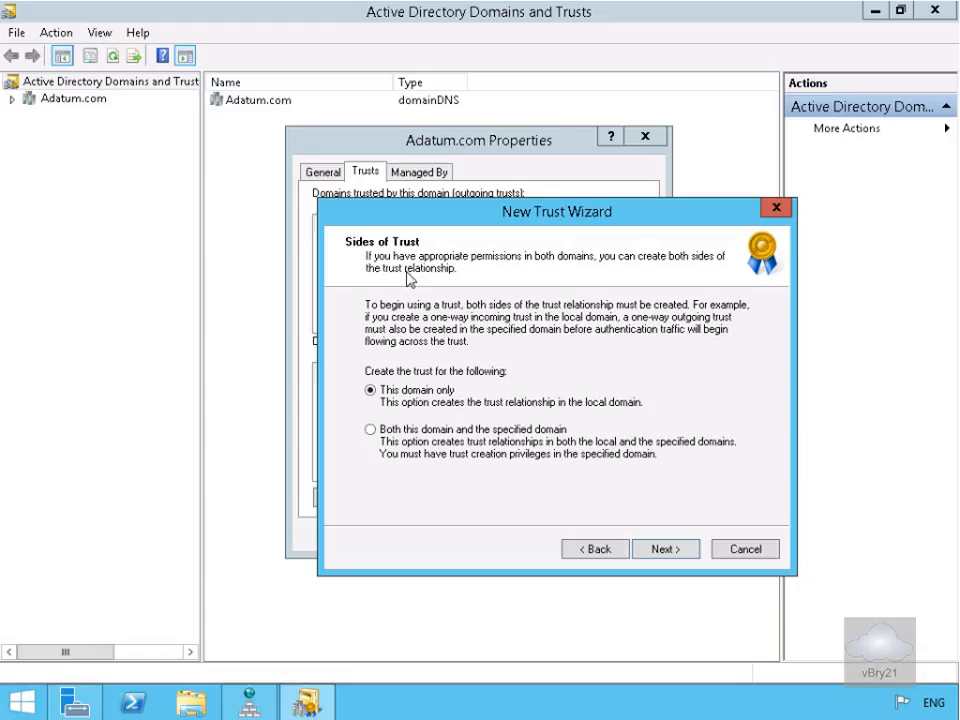
pyautogui.click(440, 437)
# Enter the treyresearch.net administrator user name and password.
pyautogui.click(655, 549)
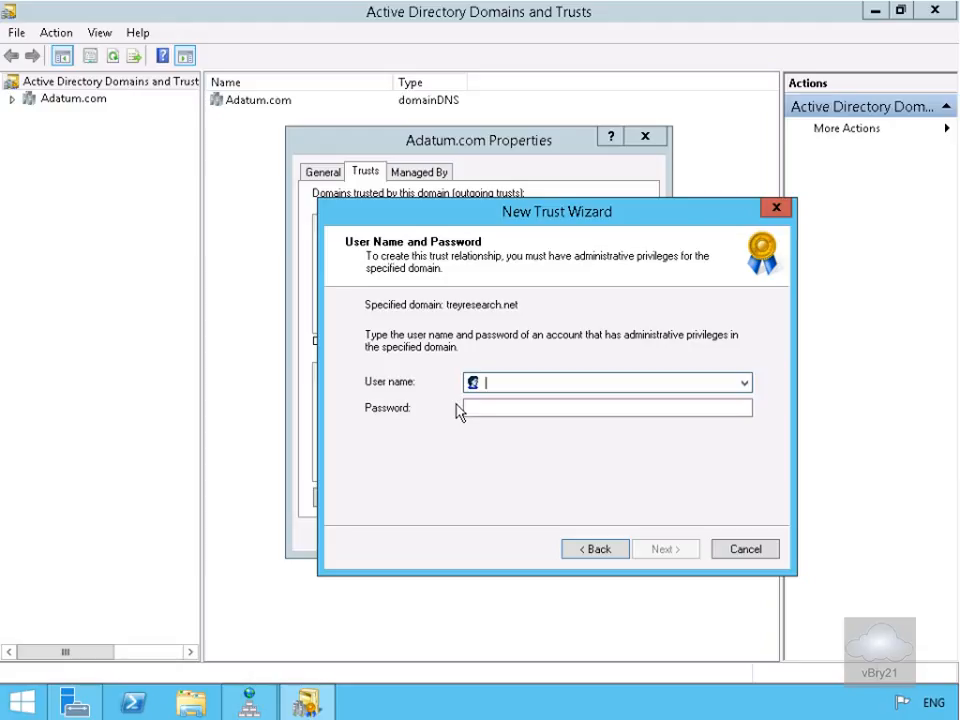
pyautogui.write('administrator')
pyautogui.press('Tab')
pyautogui.write('Pa$$w0rd')
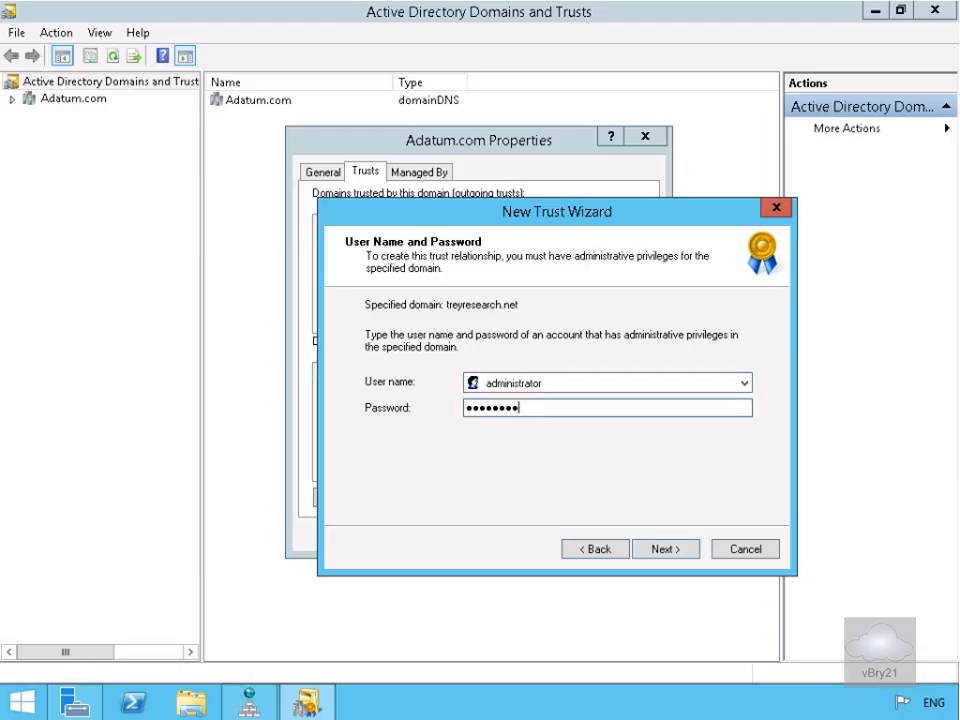
# Choose selective authentication for both the local and specified forests, then create the trust.
pyautogui.click(657, 551)
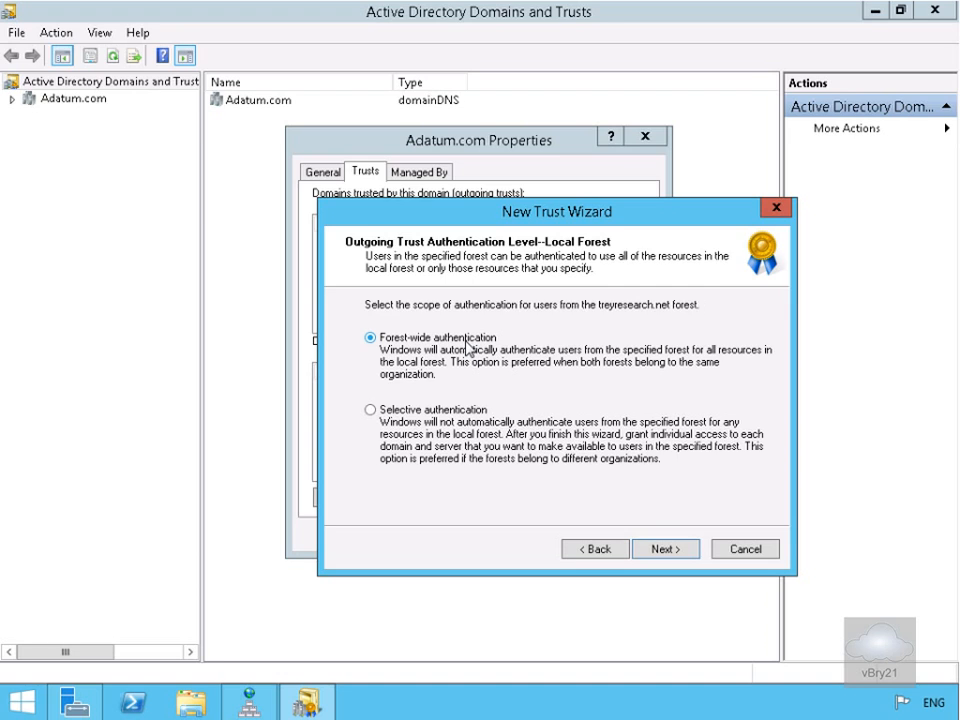
pyautogui.click(457, 407)
pyautogui.click(665, 552)
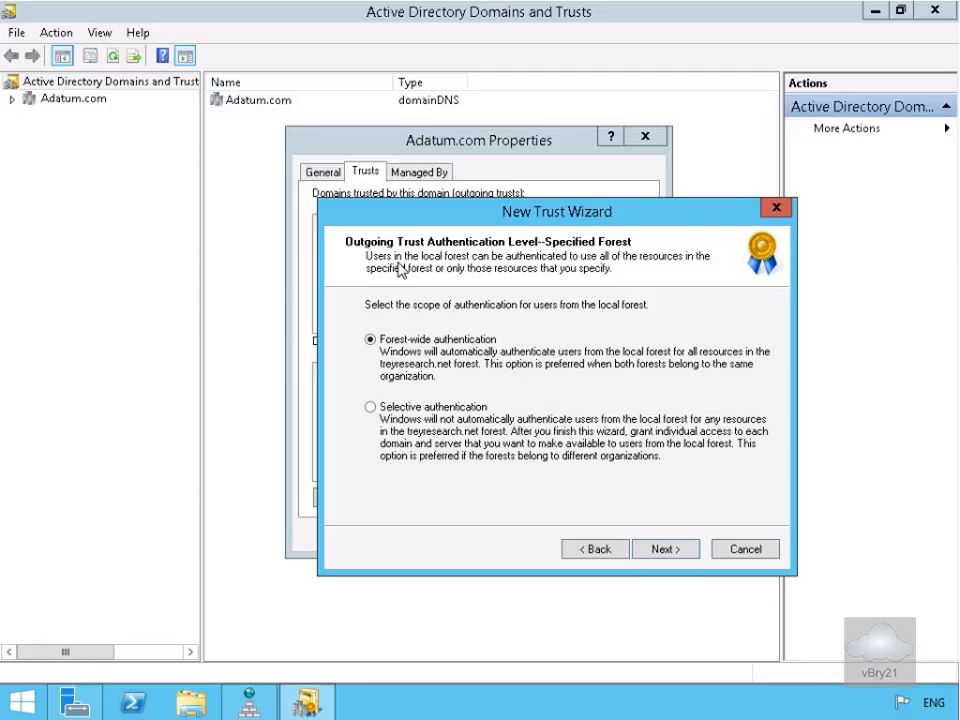
pyautogui.click(437, 408)
pyautogui.click(660, 553)
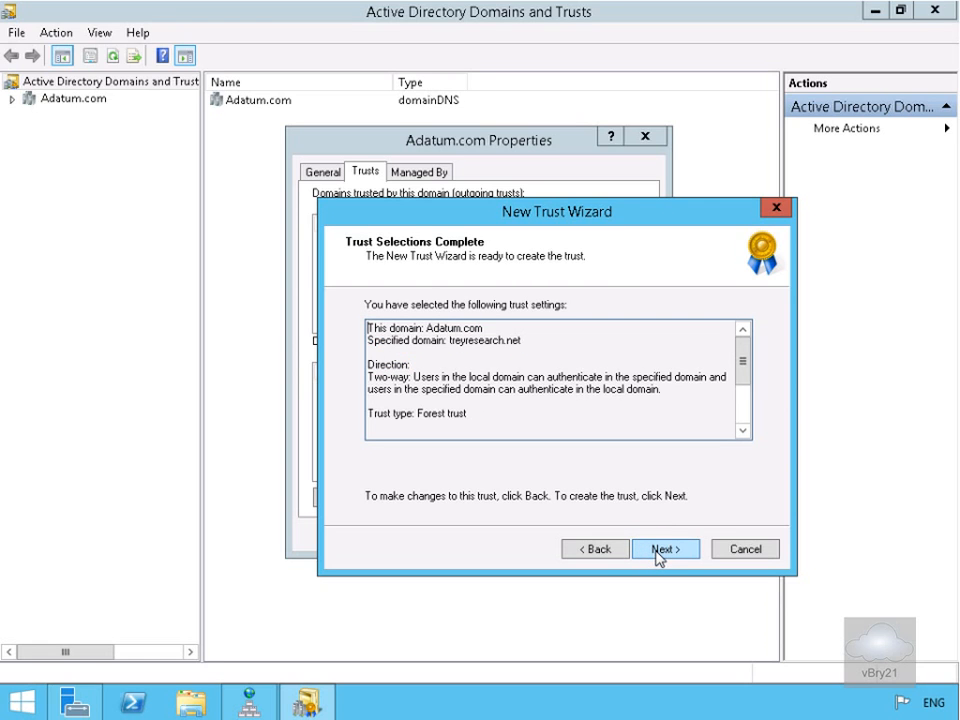
pyautogui.click(659, 553)
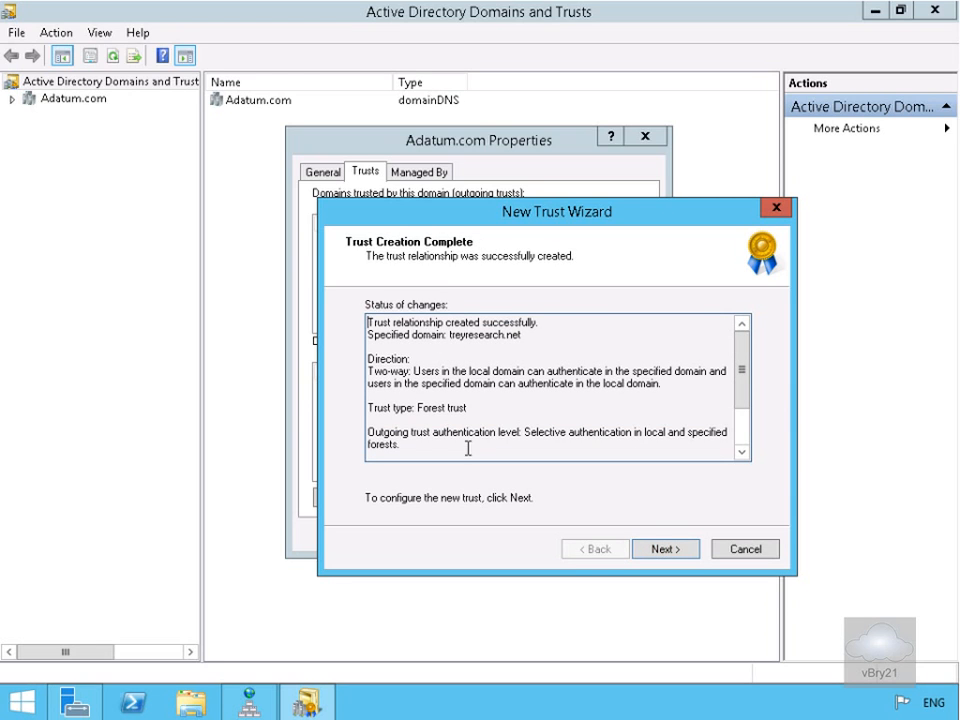
# Answer Yes to confirm both the outgoing and incoming trusts, then finish the wizard.
pyautogui.click(666, 551)
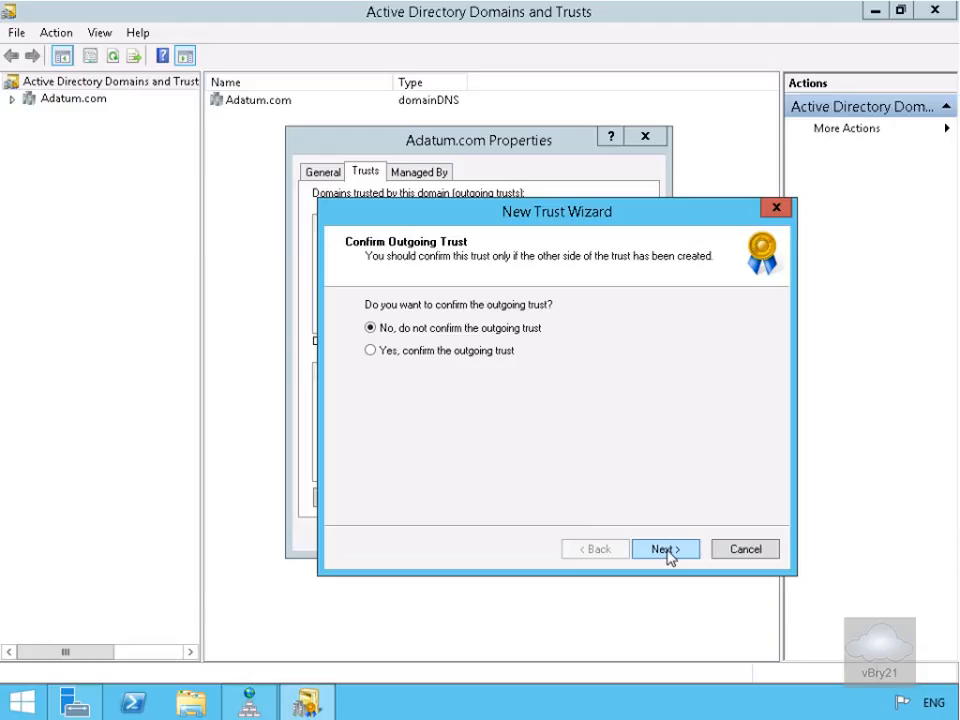
pyautogui.click(422, 350)
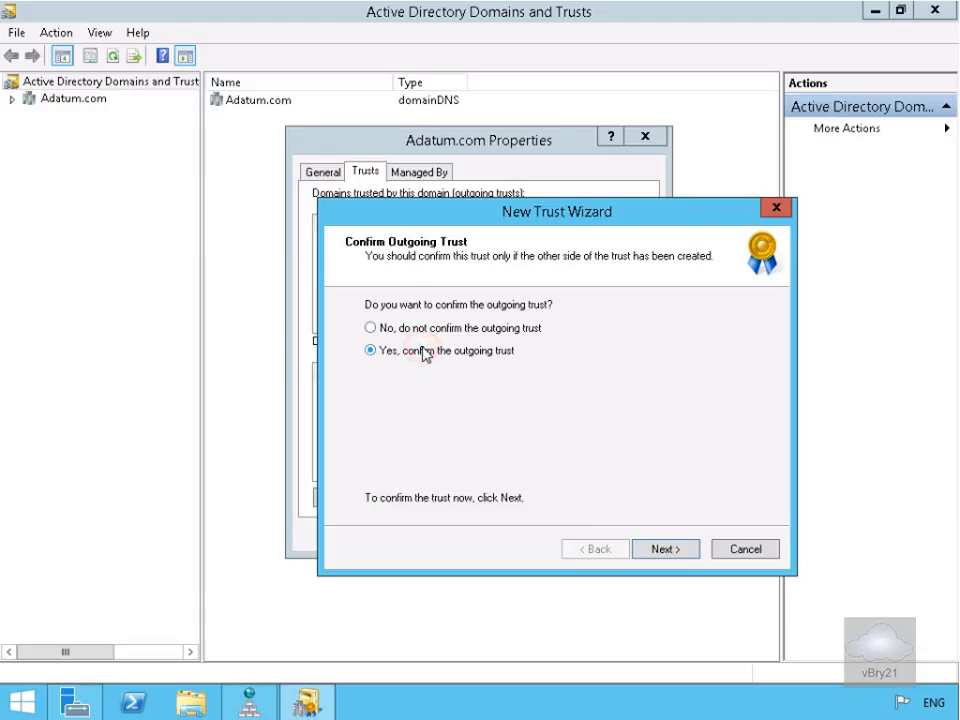
pyautogui.click(661, 556)
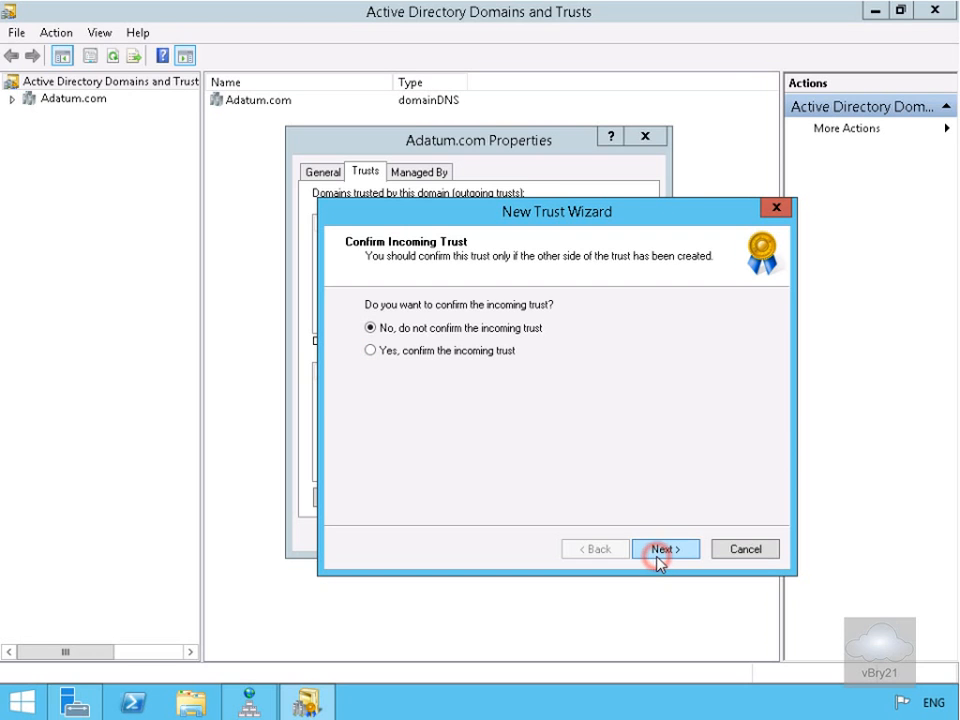
pyautogui.click(416, 353)
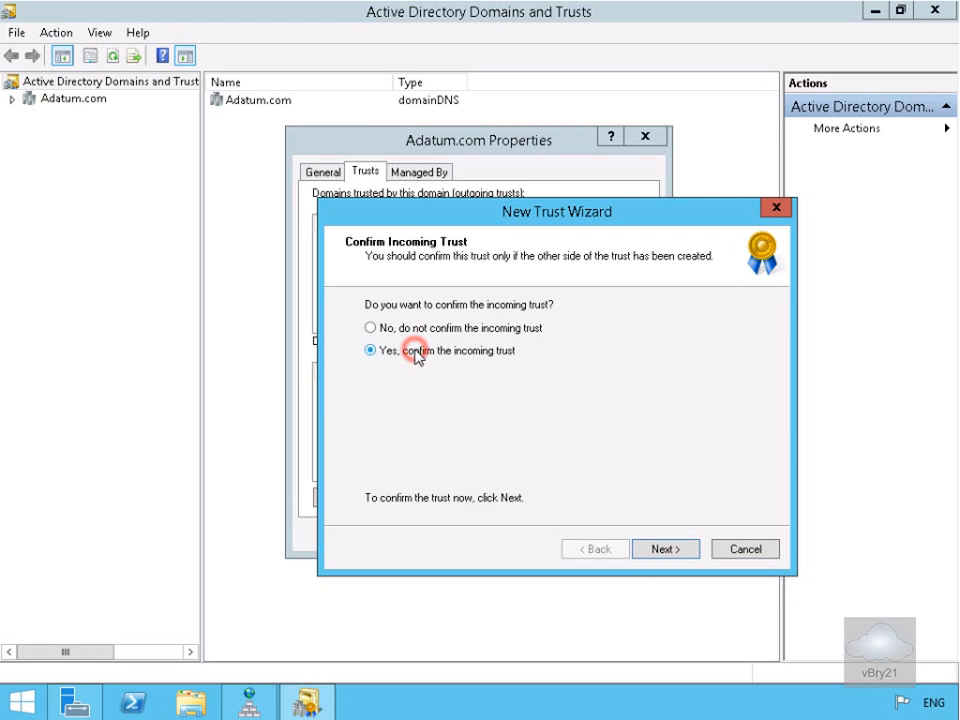
pyautogui.click(651, 549)
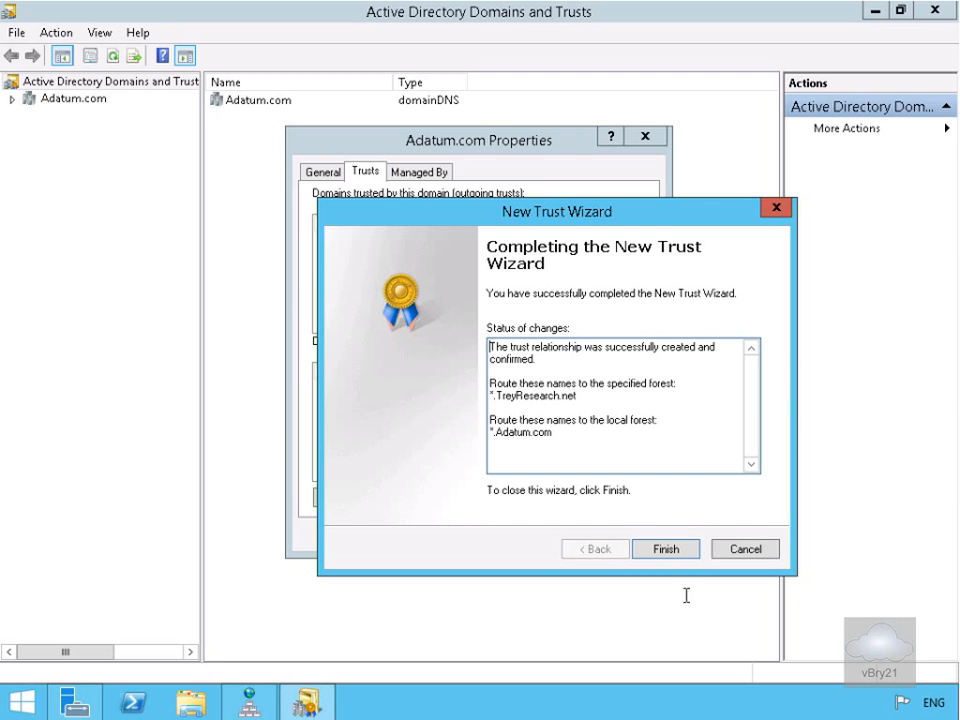
pyautogui.click(666, 549)
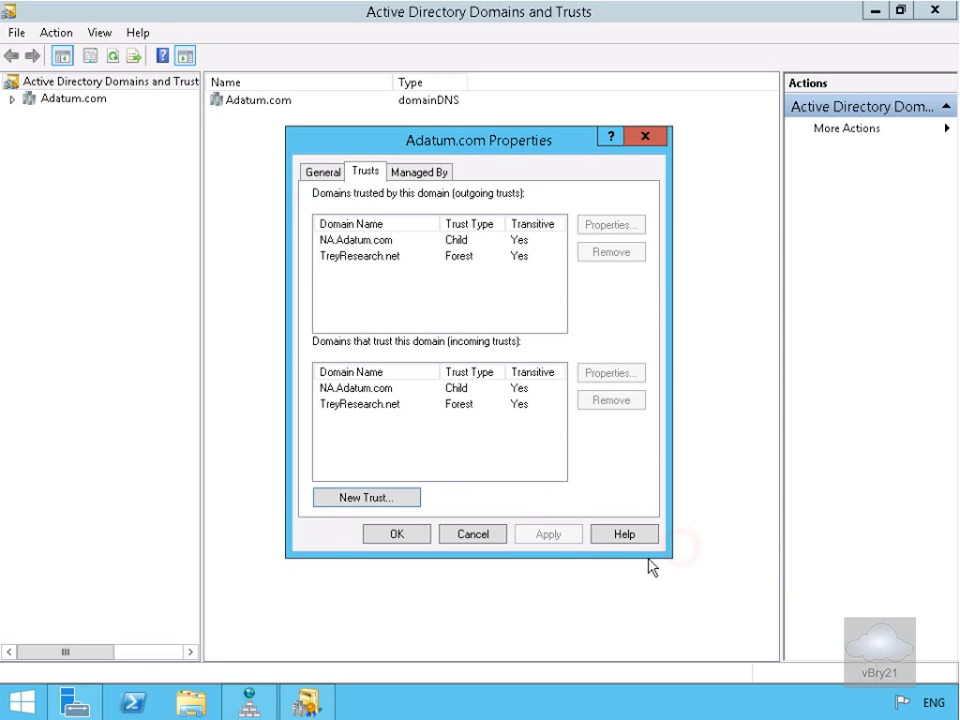